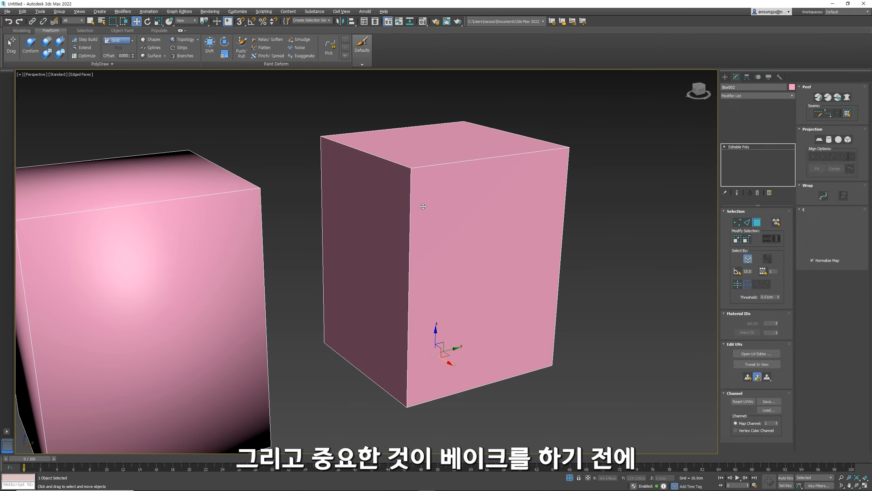
Add an Edit Mesh modifier to the low-poly box, Box002.
middle_click_drag(383, 196, 336, 267)
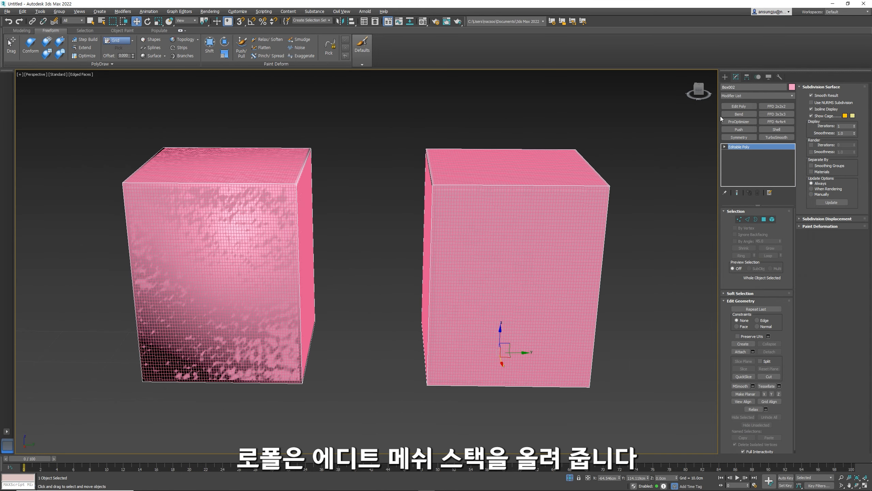
left_click(750, 94)
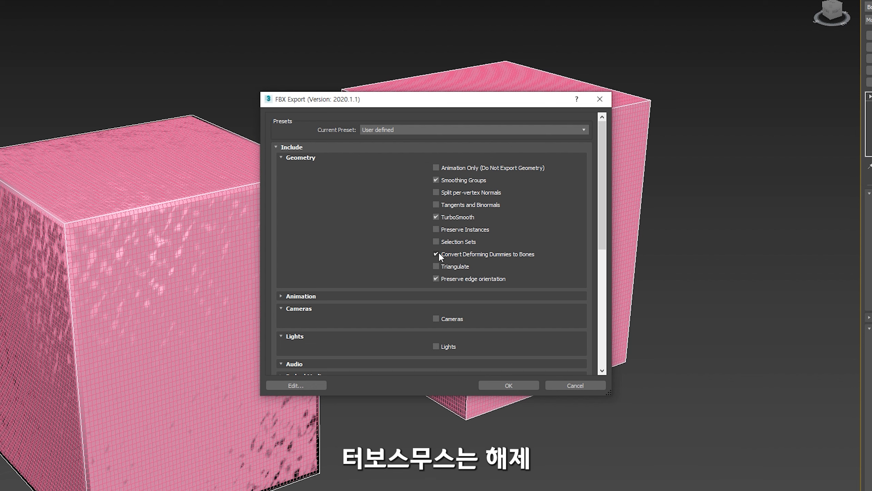
Turn off TurboSmooth and Preserve edge orientation in the geometry options of the FBX export.
left_click(437, 217)
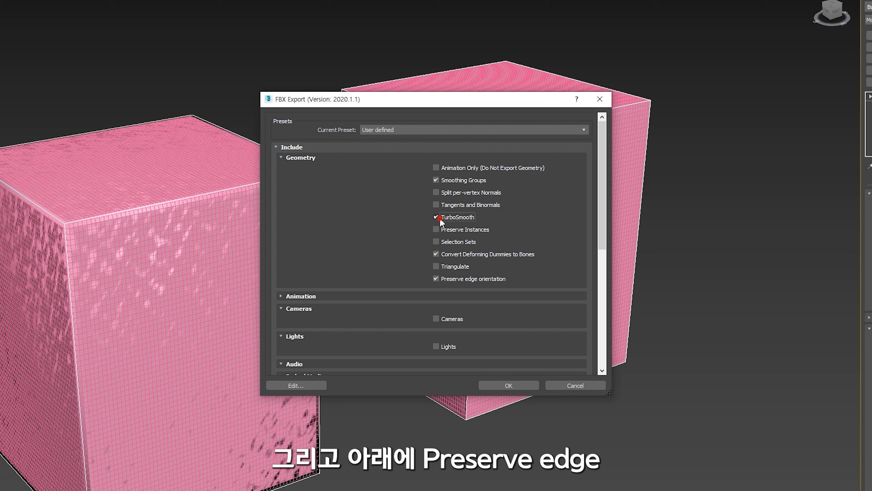
left_click(436, 278)
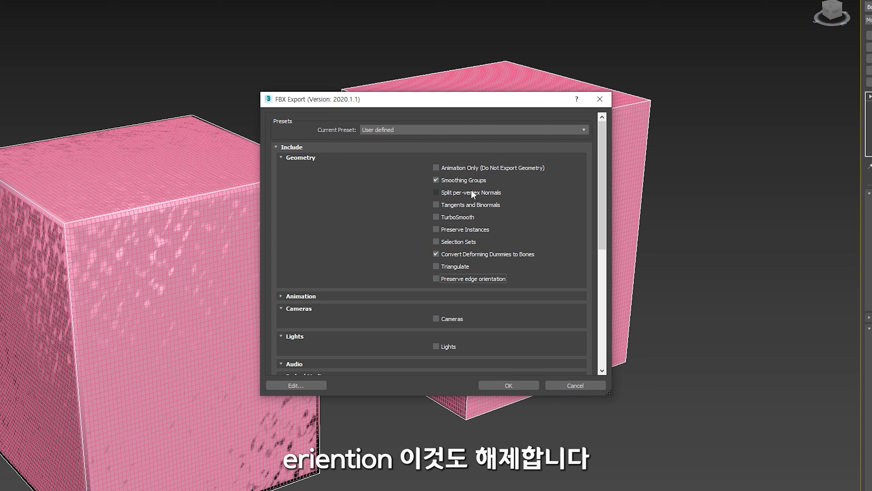
left_click(450, 180)
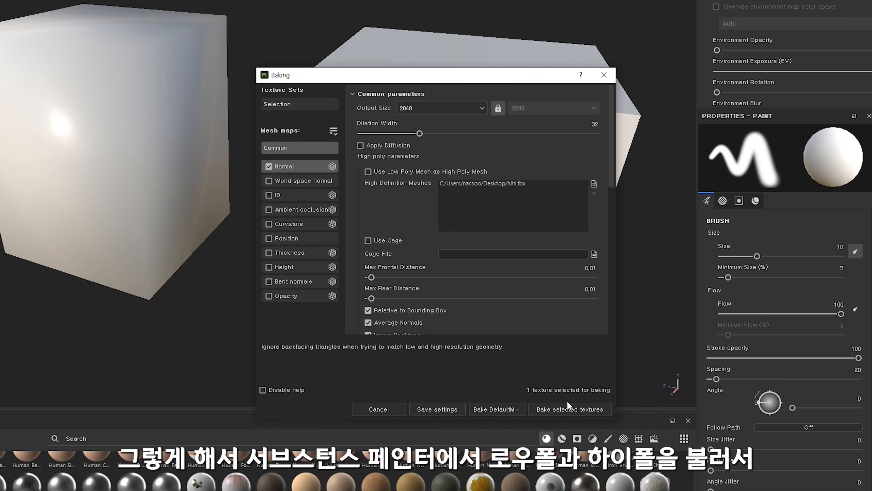
Switch to Substance 3D Painter and bake only the Normal map from the high-poly mesh at 2048 output size.
left_click(566, 405)
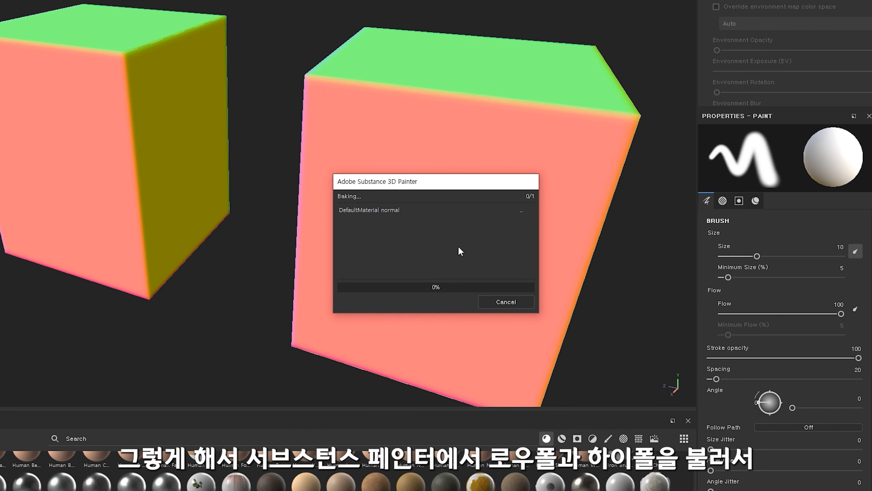
left_click(505, 301)
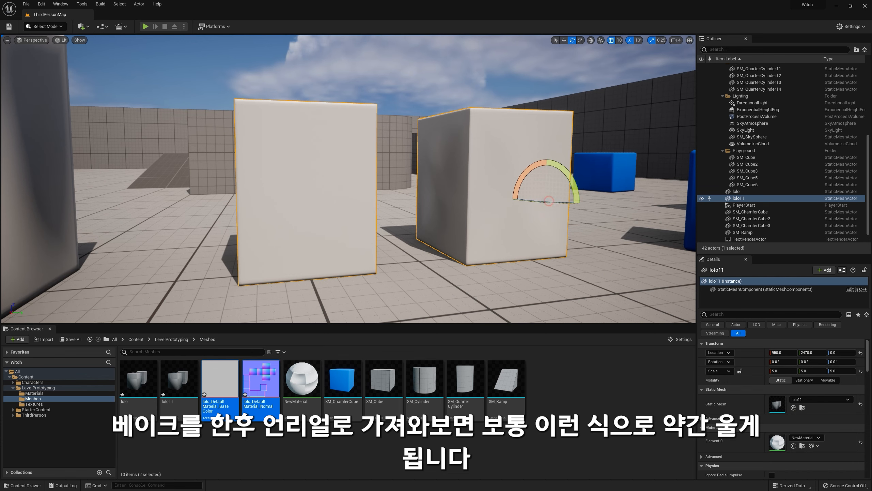
Switch to Unreal Editor, inspect the shading on the baked boxes from close up, and open the lolo_DefaultMaterial_Normal texture.
mouse_move(549, 201)
left_mouse_down()
mouse_move(505, 202)
mouse_move(540, 200)
left_mouse_up()
key("w")
right_click(456, 199)
key("w")
right_click_drag(408, 202, 399, 201)
key("w")
key("s")
right_click_drag(309, 205, 303, 204)
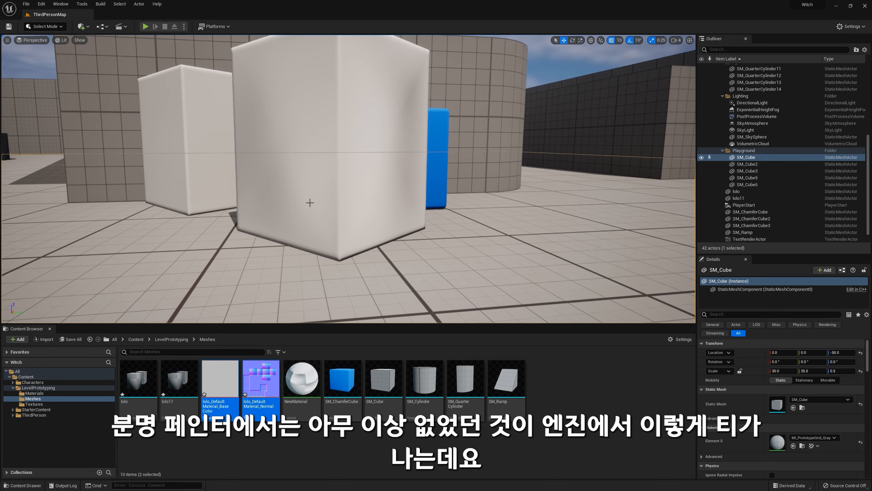
double_click(261, 378)
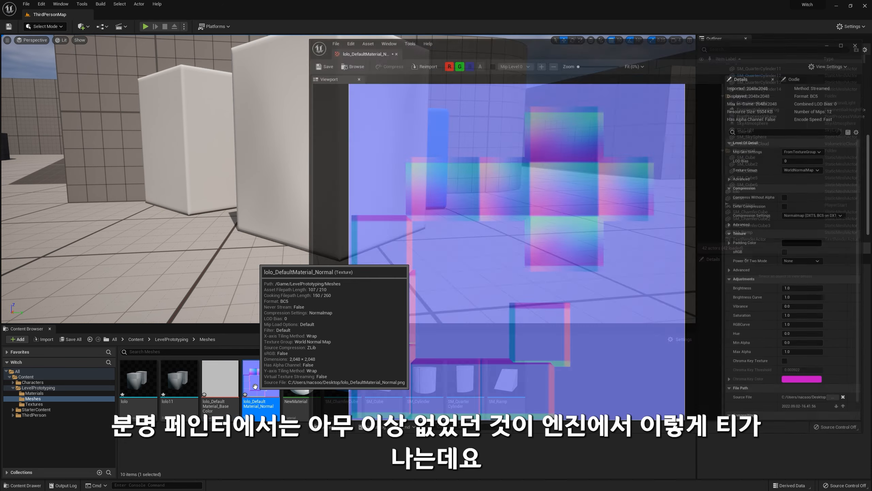
left_click_drag(539, 47, 682, 72)
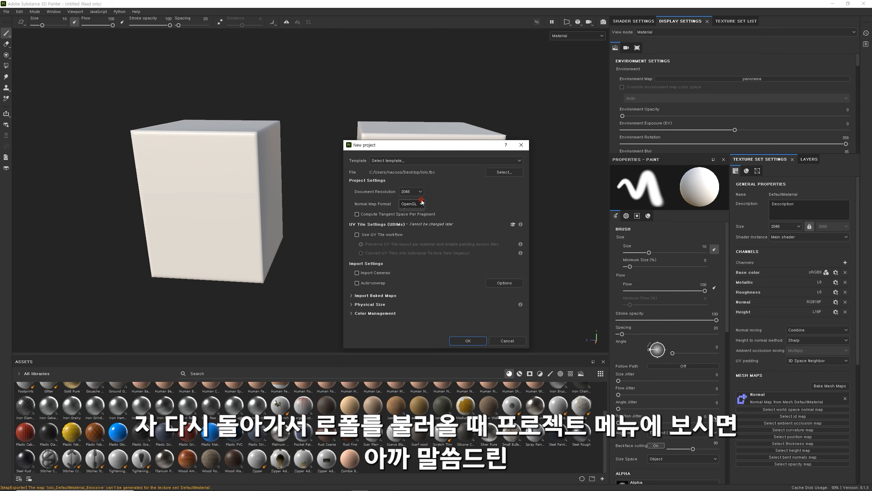
In Substance 3D Painter, create a new project from lolo.fbx at 2048 with the DirectX normal map format, discarding the current project's changes.
left_click(421, 203)
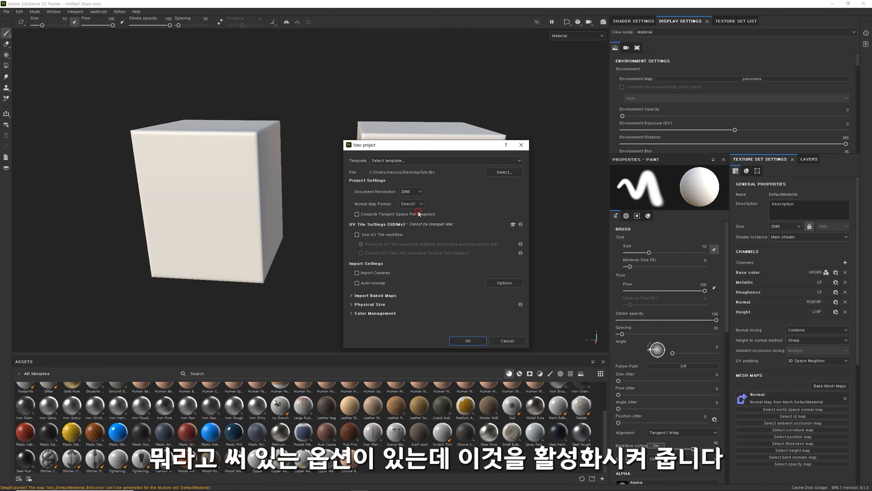
left_click(475, 340)
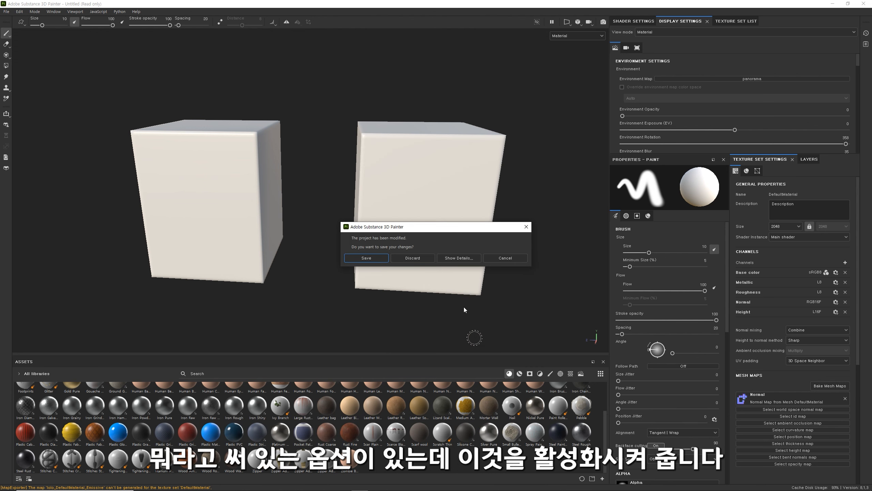
left_click(420, 258)
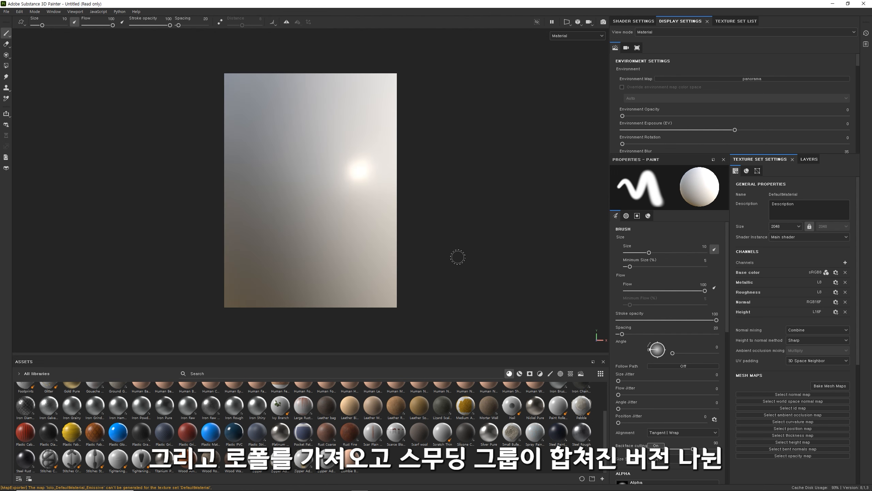
Compare the shading of the two low-poly boxes, and bake their Normal map from the high-poly mesh at 2048.
left_click_drag(525, 256, 360, 238, "alt")
scroll(501, 237, "down", 3)
middle_click_drag(494, 233, 300, 226, "alt")
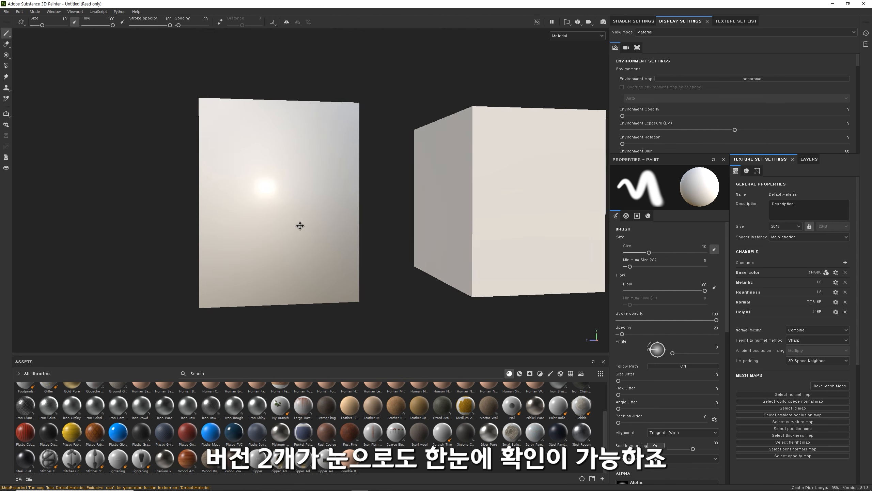
left_click_drag(376, 227, 343, 246, "alt")
left_click_drag(541, 234, 402, 228, "alt")
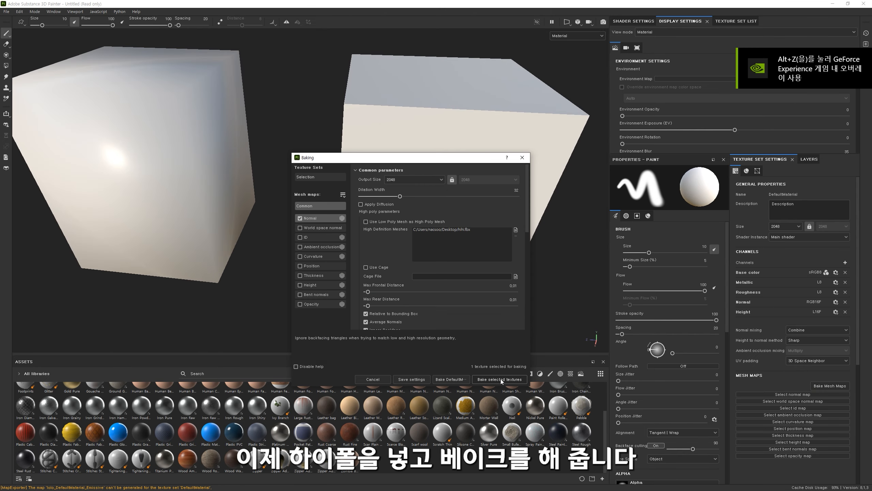
left_click(495, 358)
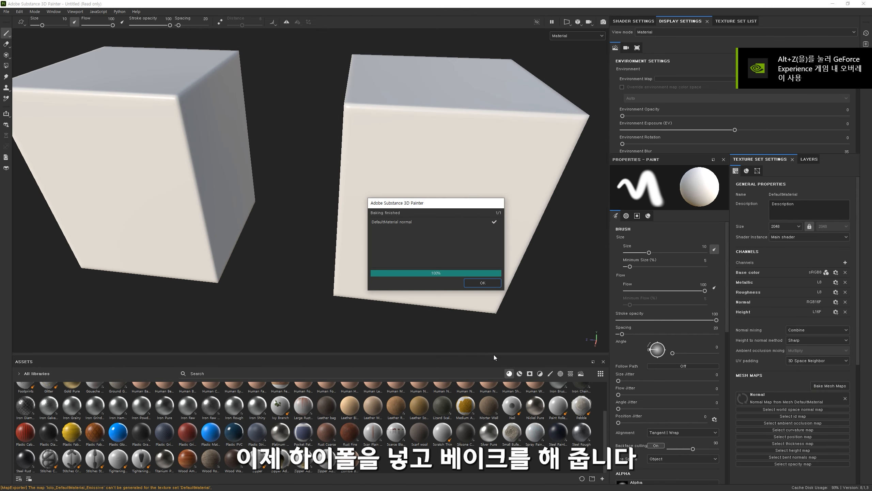
left_click(483, 282)
Export the textures to the Desktop folder using the PBR Metallic Roughness output template.
left_click_drag(488, 275, 518, 206, "alt")
key("ctrl+shift+e")
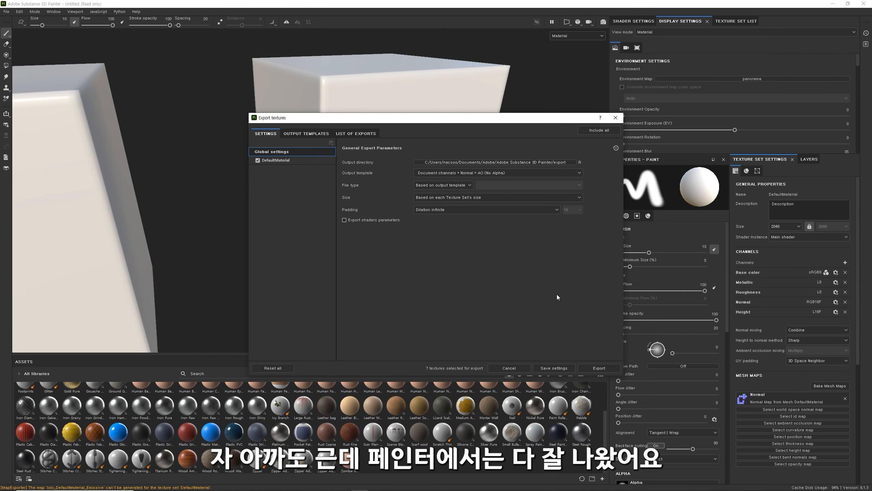
left_click(550, 160)
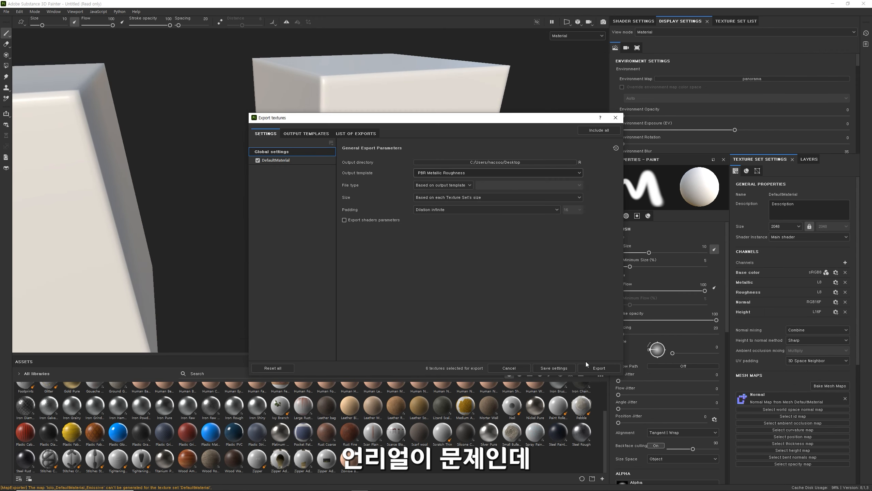
left_click(601, 367)
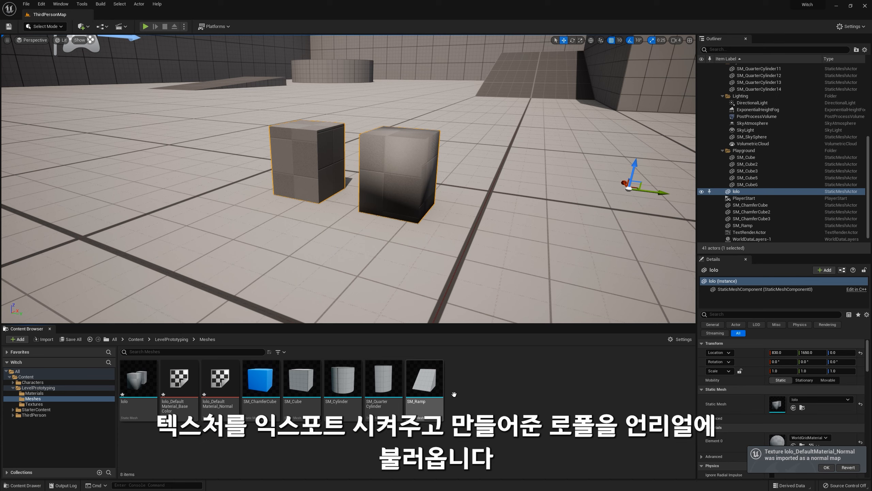
Switch to Unreal Editor, create a new material in the Meshes folder and inspect it on the lolo boxes.
right_click(519, 397)
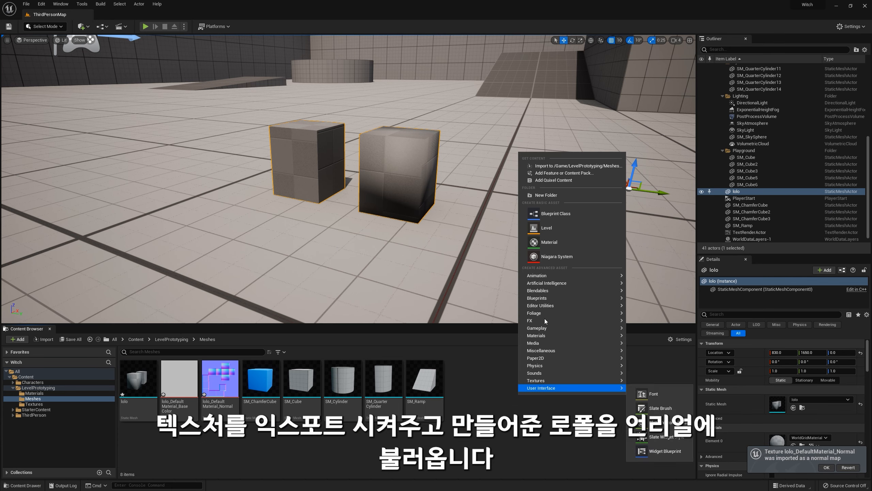
left_click(583, 242)
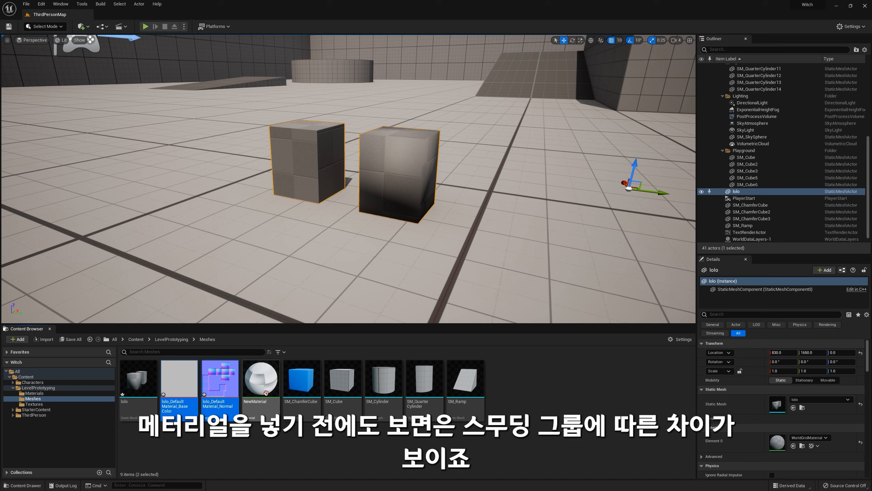
left_click_drag(383, 190, 386, 176)
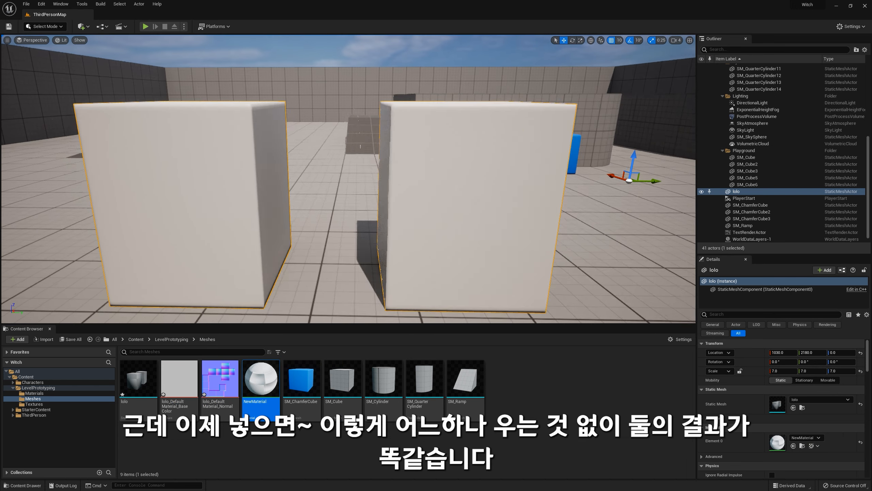
right_click_drag(349, 179, 481, 272)
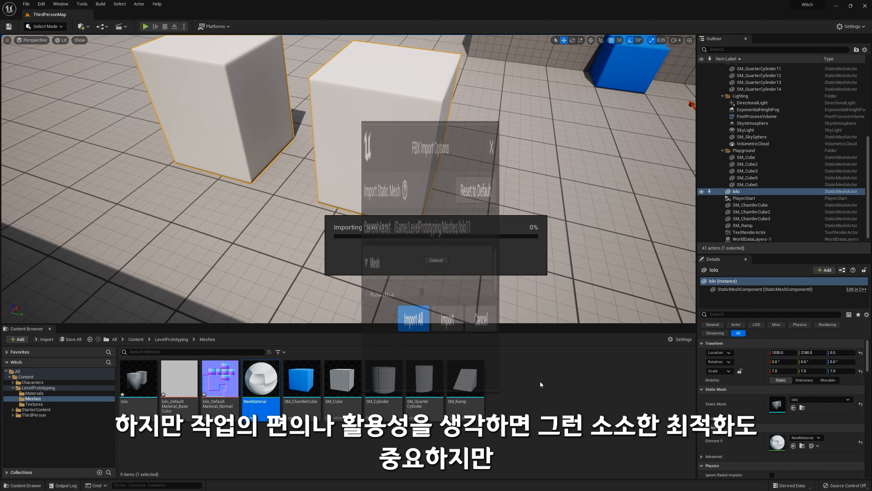
Place the imported lolo11 mesh on the floor beside the large boxes and scale it uniformly to 5.0.
left_click(453, 378)
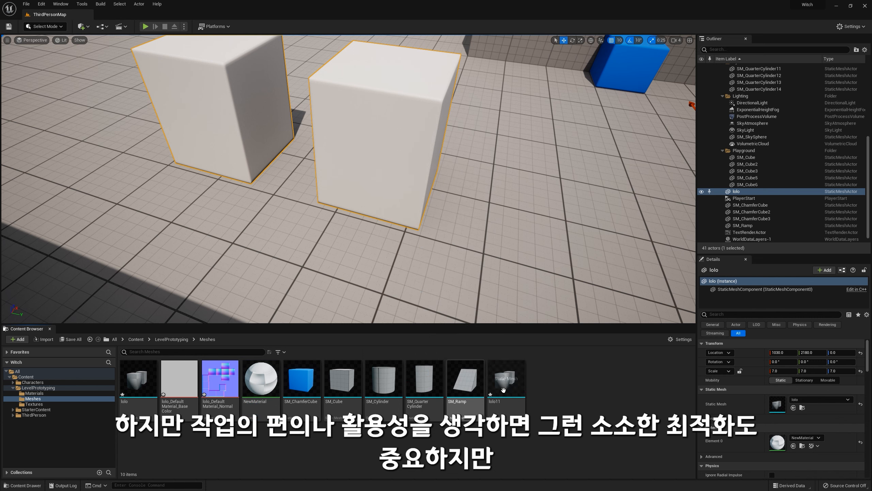
left_click(501, 252)
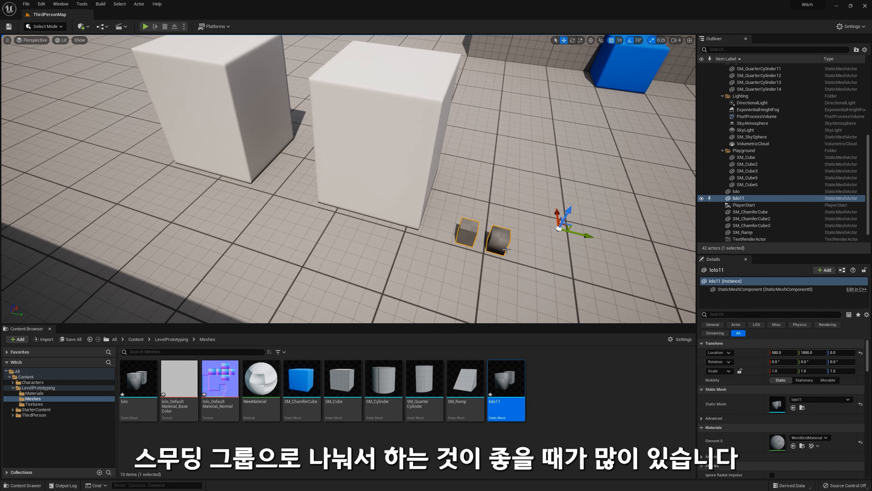
key("r")
left_click_drag(557, 231, 631, 165)
key("w")
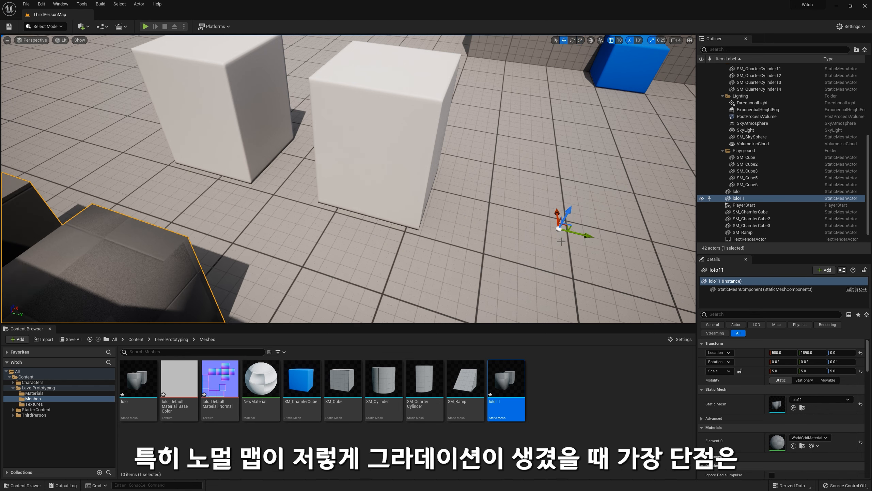
Move the lolo11 boxes to X 950, Y 2470 and assign NewMaterial to them.
left_click_drag(566, 229, 628, 161)
left_click_drag(669, 192, 661, 195)
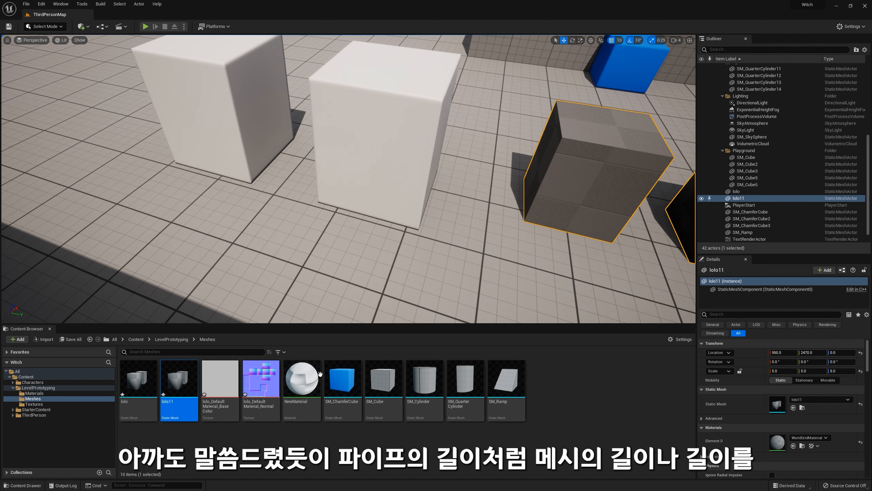
left_click_drag(582, 175, 592, 213)
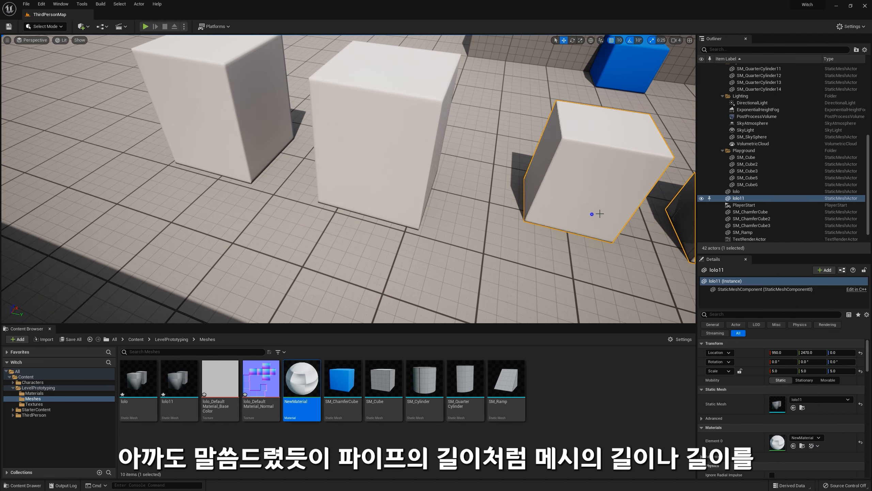
key("d")
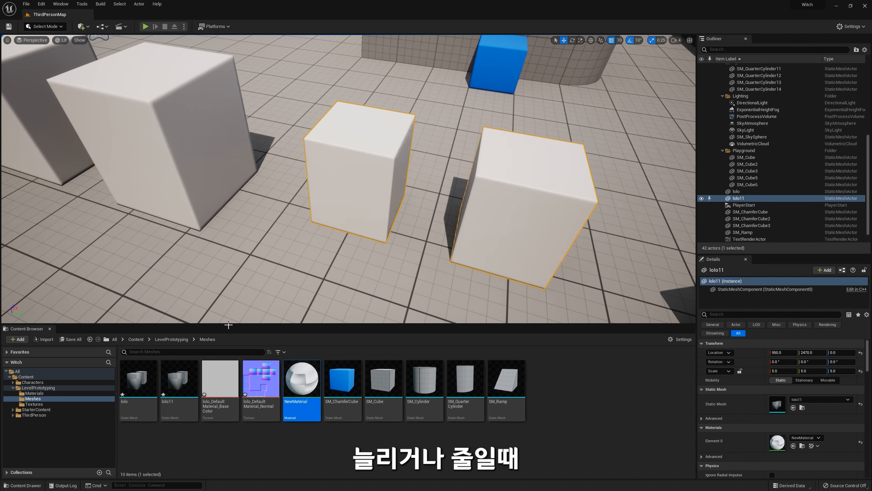
Reimport the lolo base color and normal textures together and inspect the shading on the boxes.
left_click(220, 381)
left_click(260, 381, "ctrl")
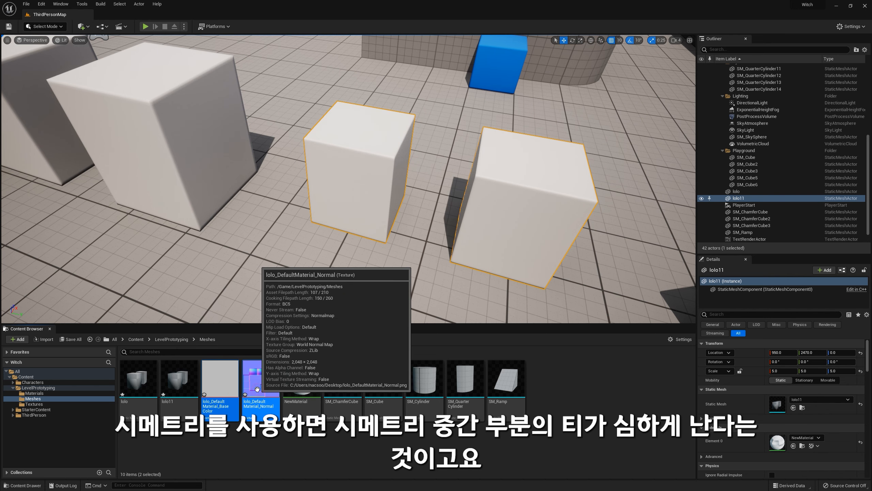
right_click(258, 390)
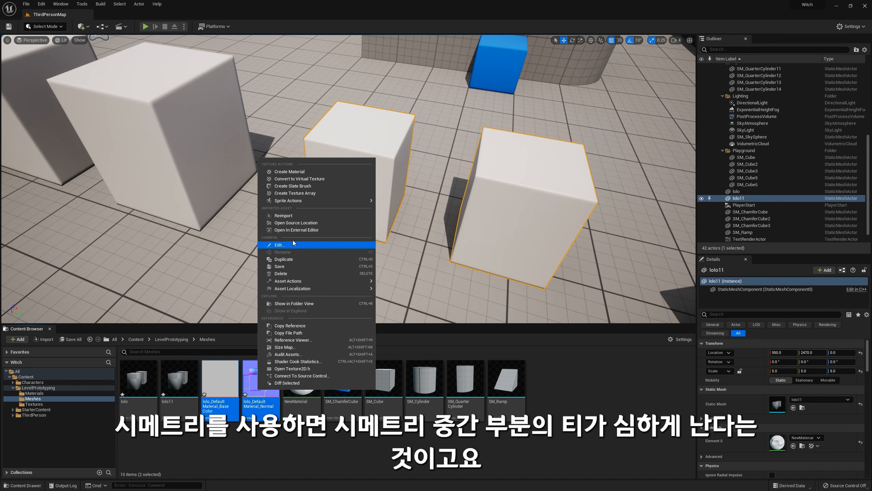
left_click(287, 216)
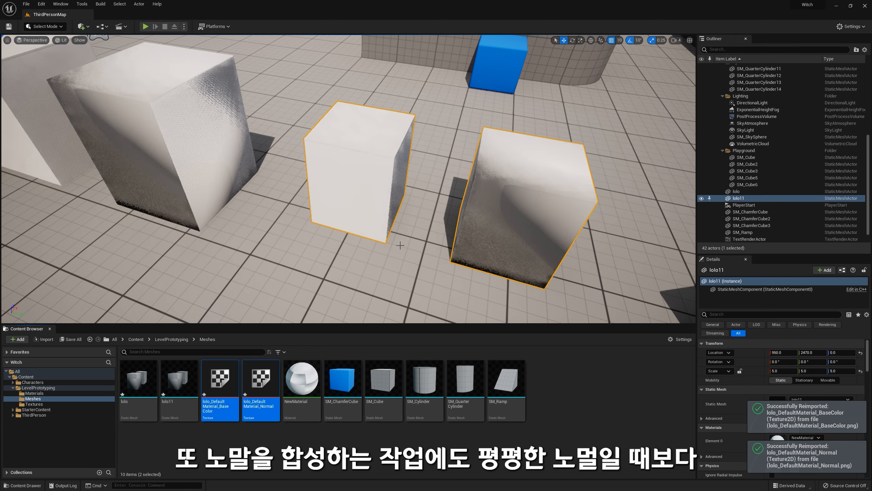
right_click_drag(401, 246, 558, 215)
key("e")
mouse_move(546, 200)
left_mouse_down()
mouse_move(504, 196)
mouse_move(566, 198)
mouse_move(539, 201)
left_mouse_up()
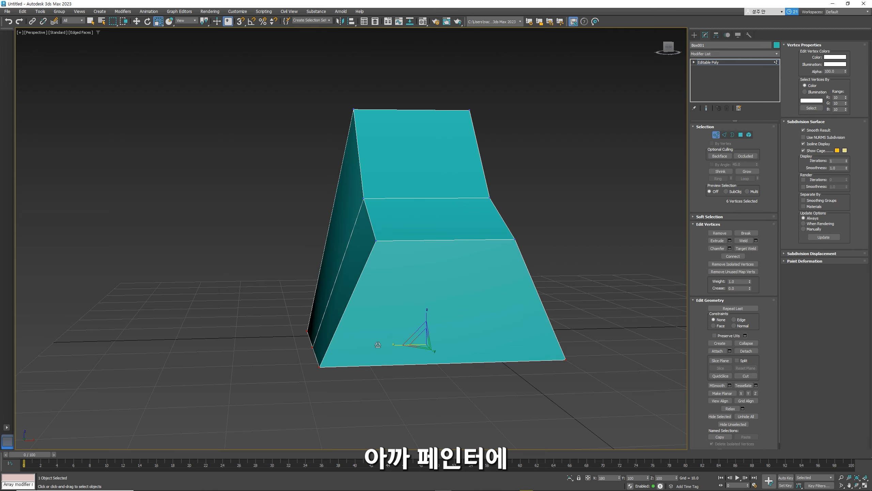
Connect the selected edges on the lower part of the box and look over its sides.
middle_click_drag(357, 320, 415, 329, "alt")
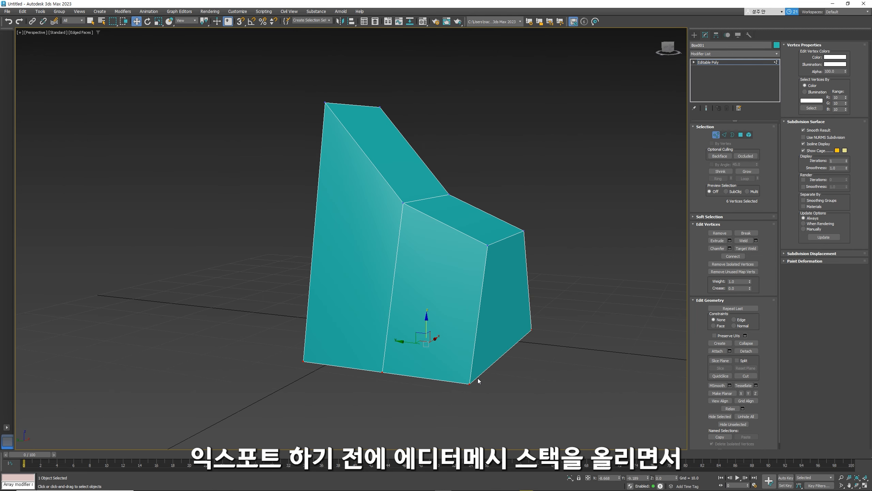
key("2")
middle_click_drag(510, 353, 297, 302, "alt")
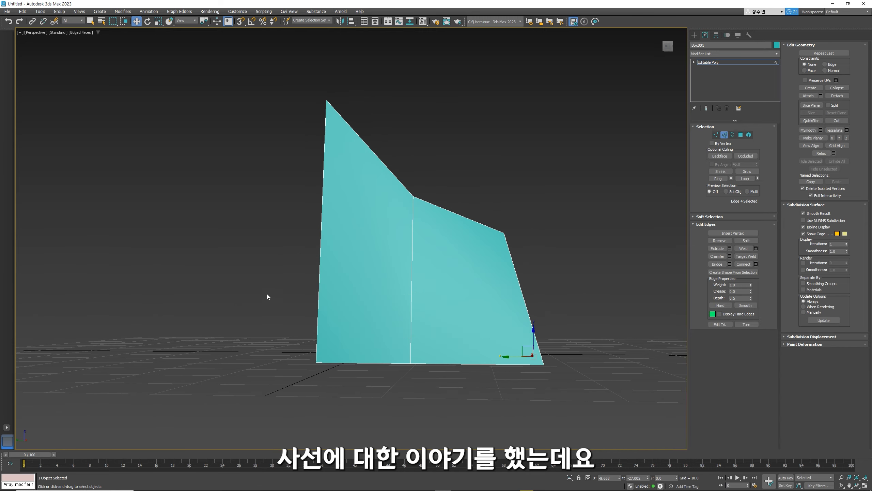
key("Return")
left_click(743, 263)
middle_click_drag(511, 261, 262, 397, "alt")
key("2")
key("1")
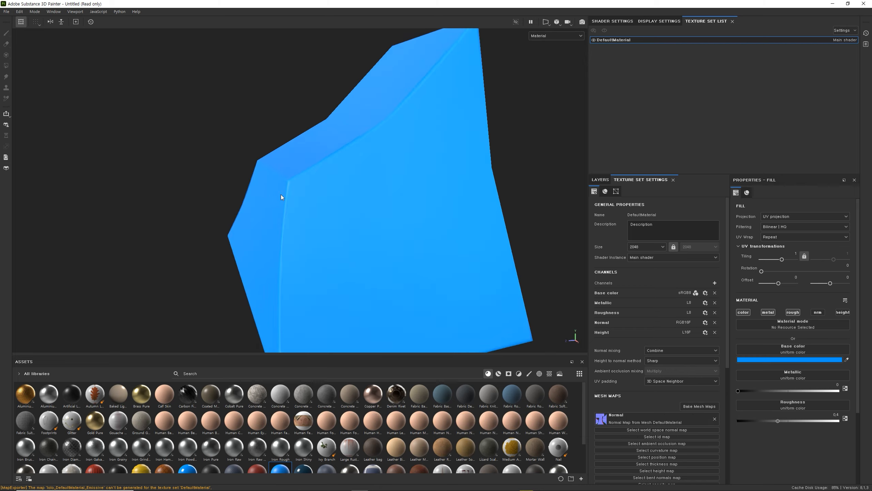
Check the box's lighting in Substance 3D Painter, switch to Unreal Editor and rotate the lolo box to about -400° around Z.
right_click_drag(282, 196, 300, 201, "shift")
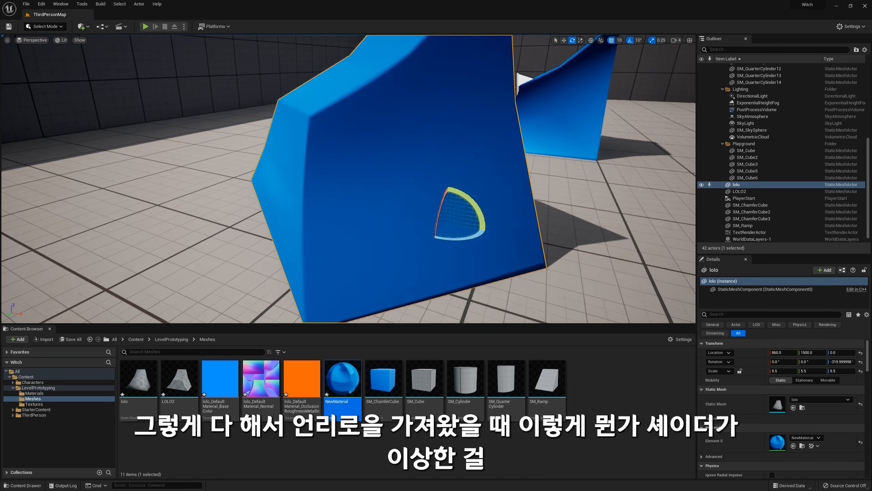
left_click_drag(617, 136, 645, 138, "alt")
right_click_drag(496, 203, 474, 203)
left_click_drag(532, 219, 607, 227)
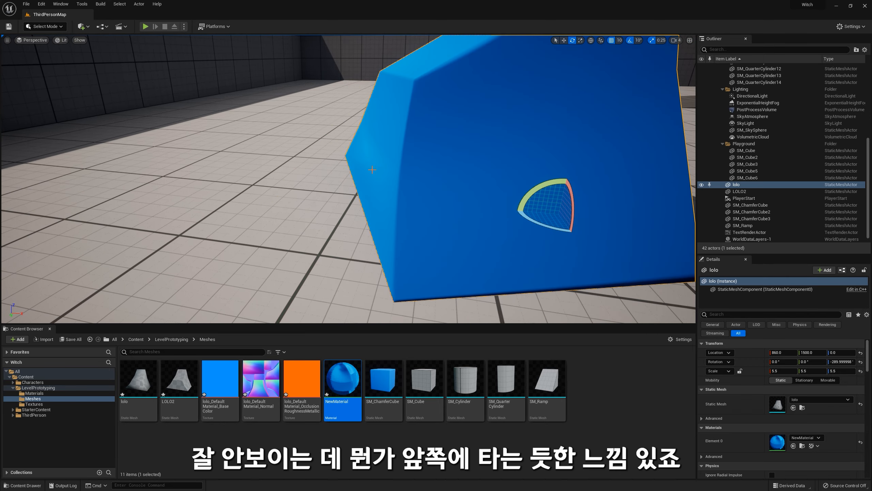
right_click_drag(399, 178, 493, 193)
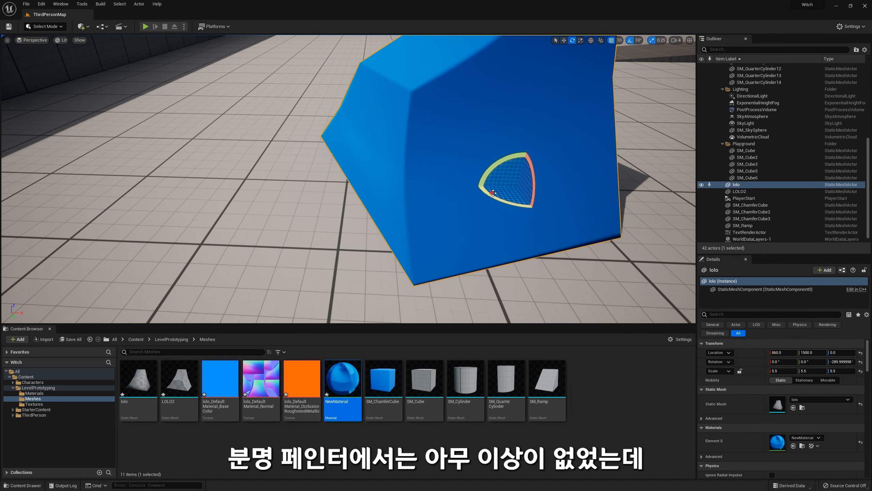
left_click_drag(493, 193, 536, 216)
key("w")
right_click_drag(535, 216, 514, 203)
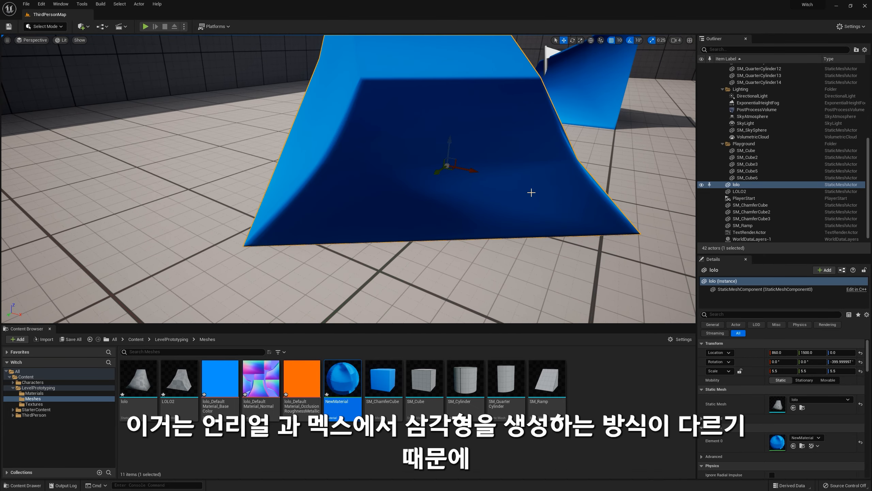
Select the LOLO2 box in the level and rotate it slightly to examine its front-face shading.
key("Delete")
right_click_drag(540, 137, 454, 176)
left_click(490, 181)
key("e")
mouse_move(516, 189)
left_mouse_down()
mouse_move(529, 191)
mouse_move(514, 188)
left_mouse_up()
right_click_drag(514, 189, 488, 195)
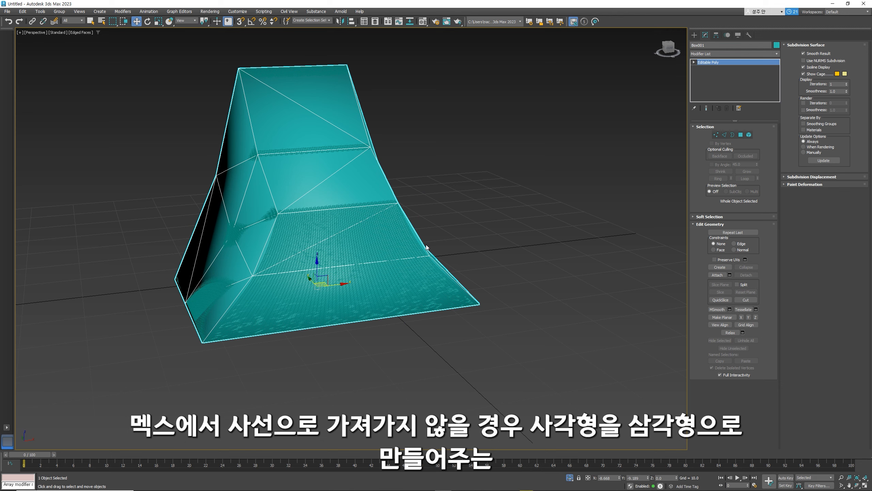
Switch to 3ds Max and reposition the diagonal on the box's lowest front face between its other two corners, then open the file commands.
key("1")
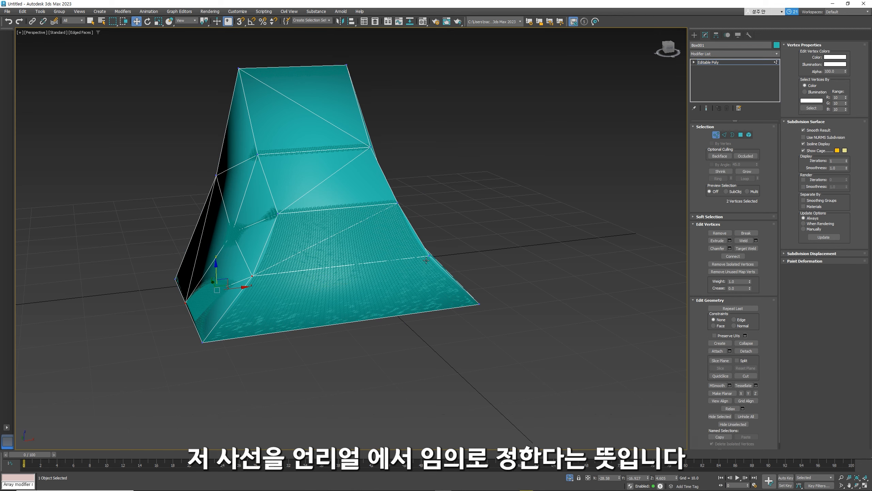
middle_click_drag(223, 341, 412, 246, "alt")
key("1")
scroll(368, 296, "up", 3)
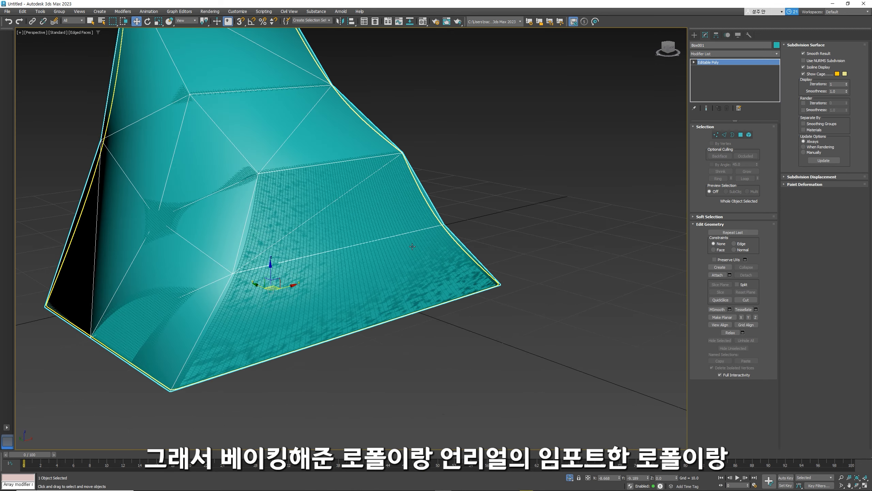
scroll(267, 296, "down", 5)
middle_click_drag(266, 296, 295, 296, "alt")
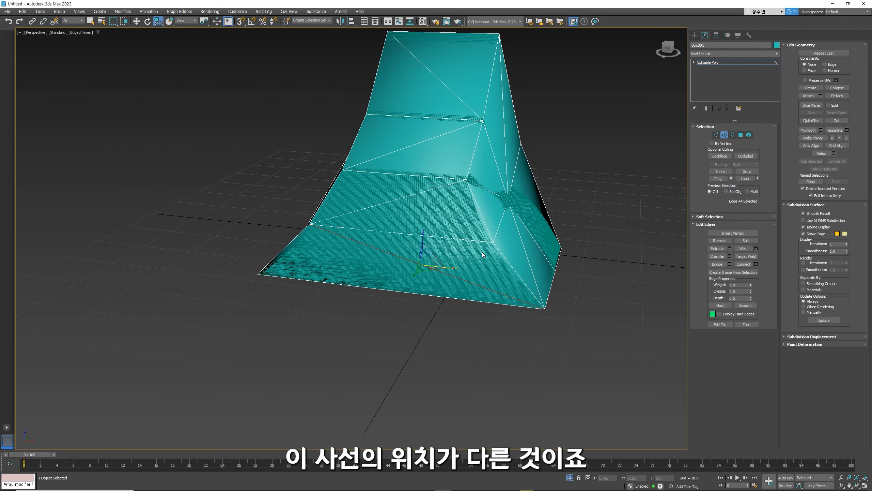
key("1")
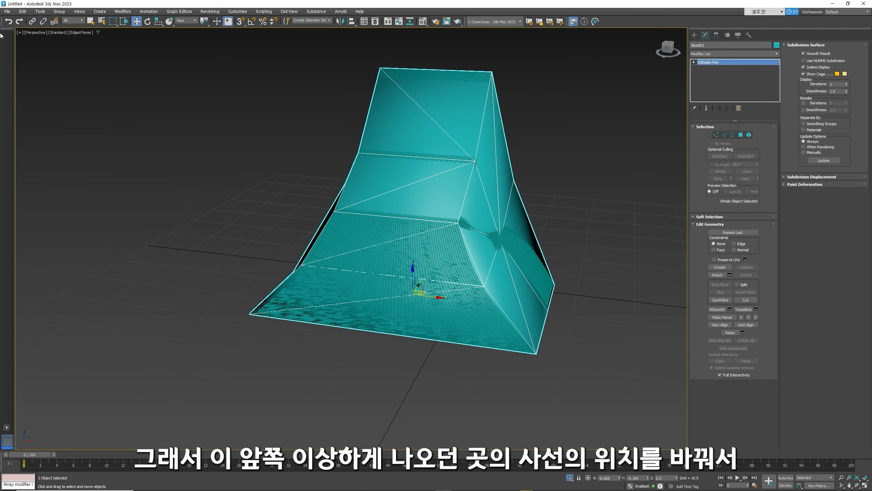
left_click(6, 11)
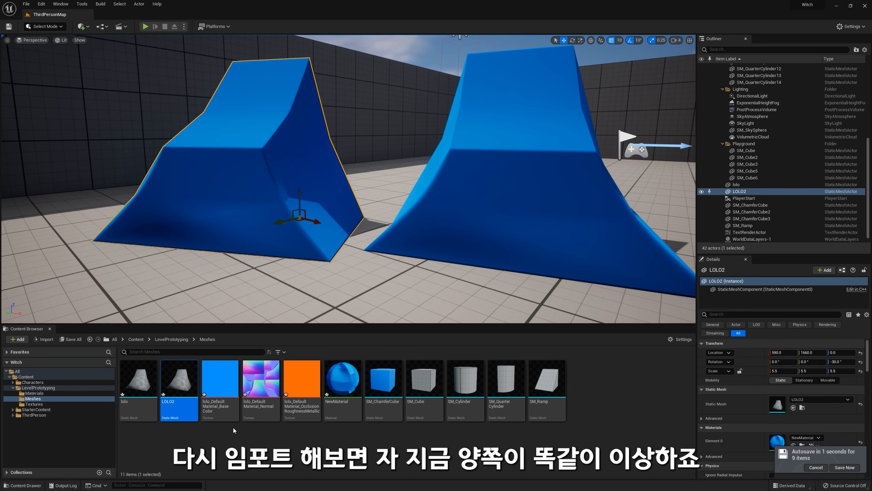
Switch to Unreal Editor, reimport the LOLO2 static mesh and compare its shading with the lolo box from several angles.
left_click(176, 382)
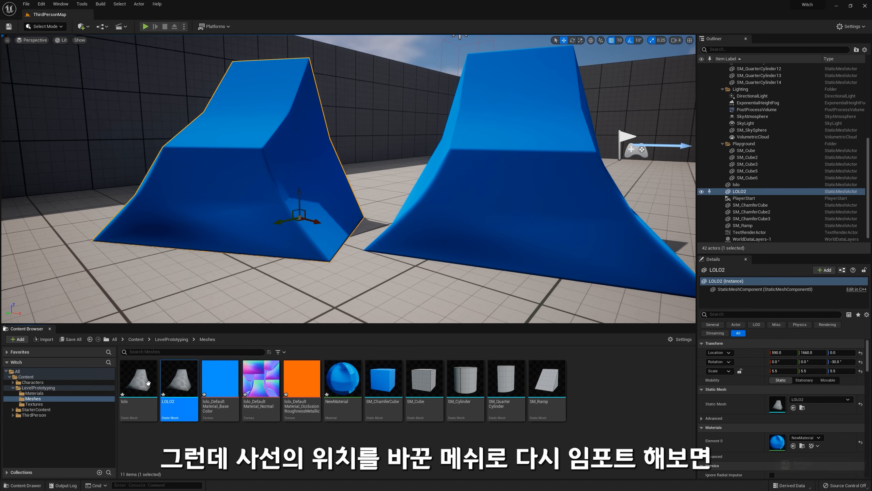
right_click(177, 384)
left_click(211, 203)
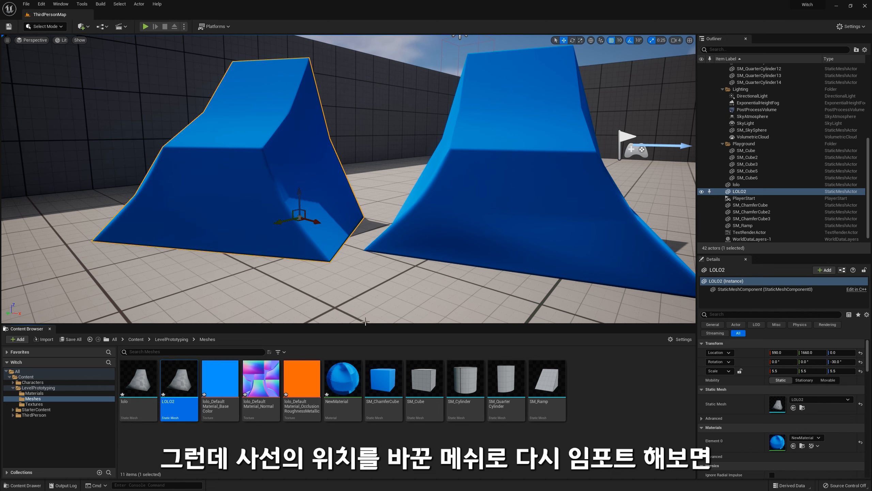
right_click_drag(277, 253, 288, 234)
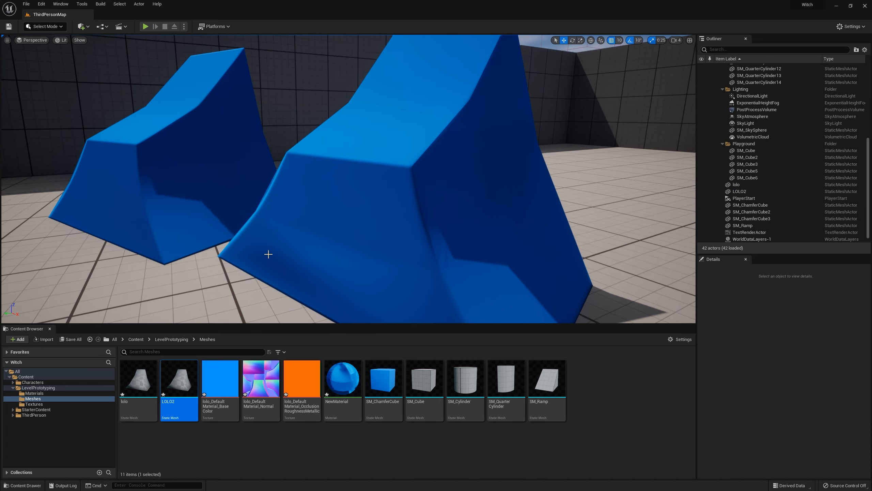
right_click_drag(268, 254, 275, 256)
right_click_drag(240, 219, 239, 206)
left_click_drag(254, 190, 273, 192)
right_click_drag(259, 189, 281, 239)
left_click(352, 239, "shift")
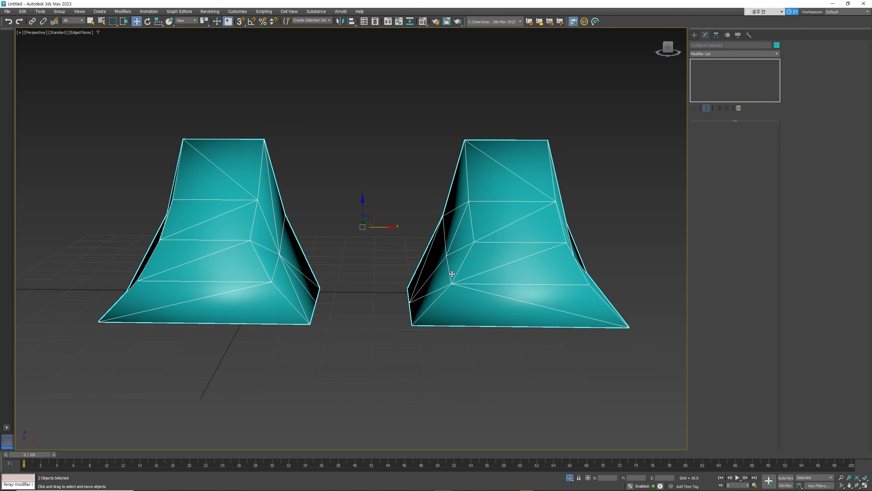
Switch to 3ds Max and select across the two triangulated boxes to compare the diagonals on their faces.
key("2")
middle_click_drag(336, 273, 349, 273)
left_click(350, 273)
left_click_drag(155, 114, 522, 315)
middle_click_drag(522, 316, 516, 309, "alt")
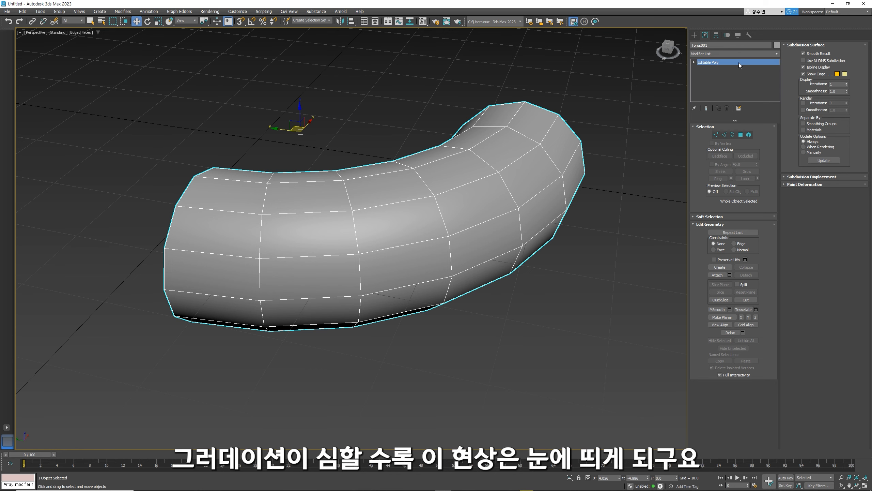
Add a Turn to Poly modifier to the half torus and limit its polygon size to 3.
left_click(721, 54)
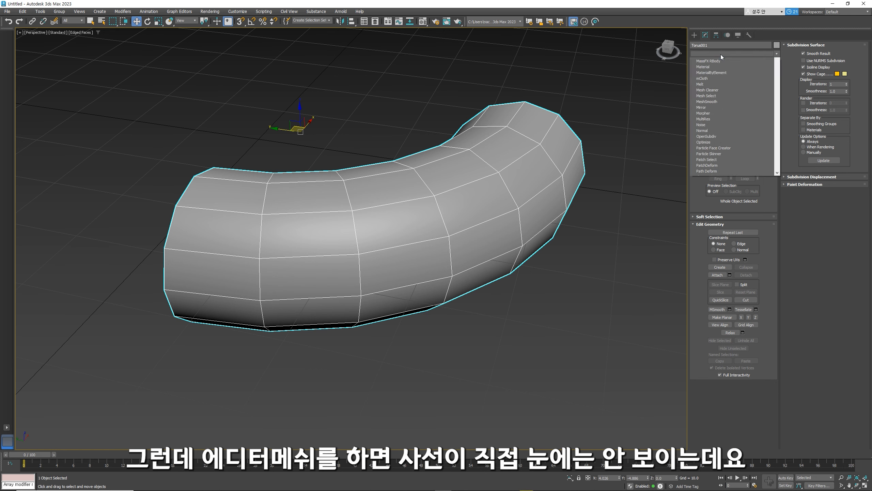
type("t")
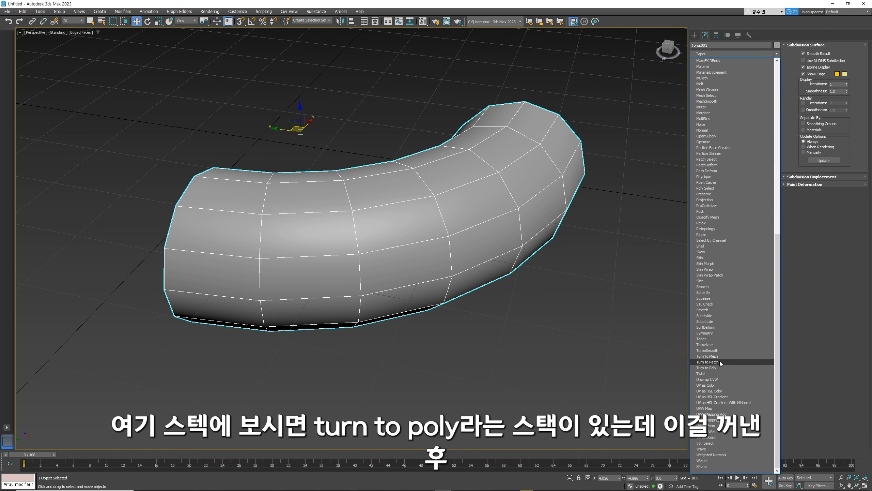
left_click(712, 367)
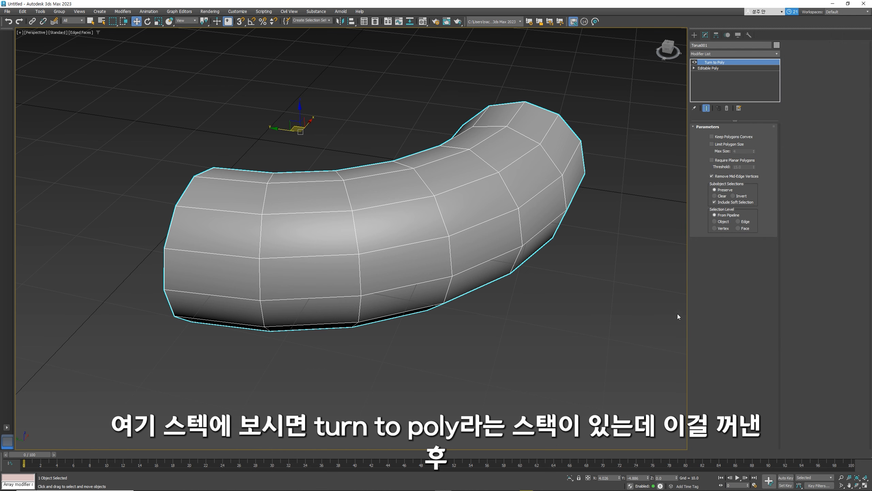
left_click(723, 144)
left_click(753, 152)
middle_click_drag(670, 178, 652, 171, "alt")
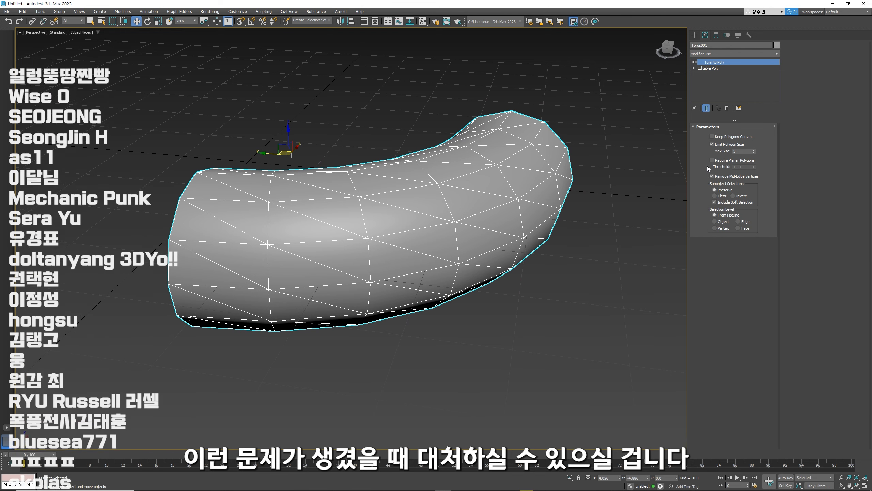
Adjust the modifier's maximum polygon size so the half torus is divided into quads instead of triangles.
left_click(753, 151)
left_click(753, 151)
left_click(754, 151)
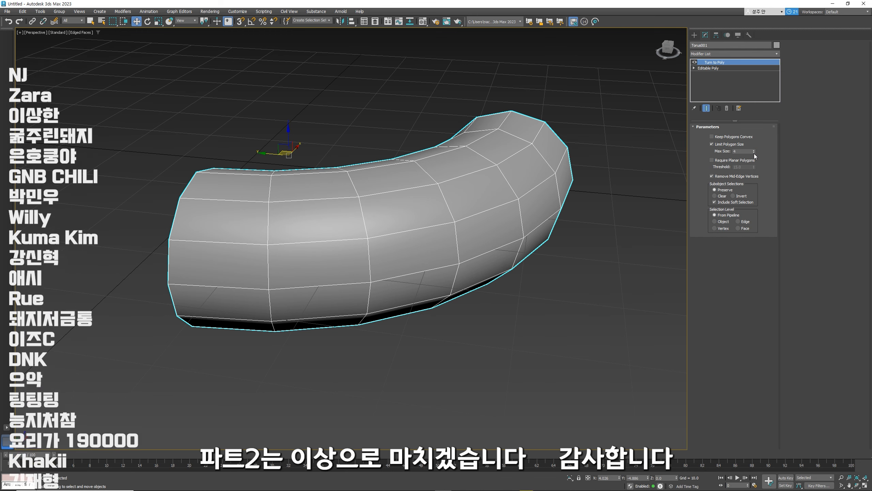
left_click(754, 151)
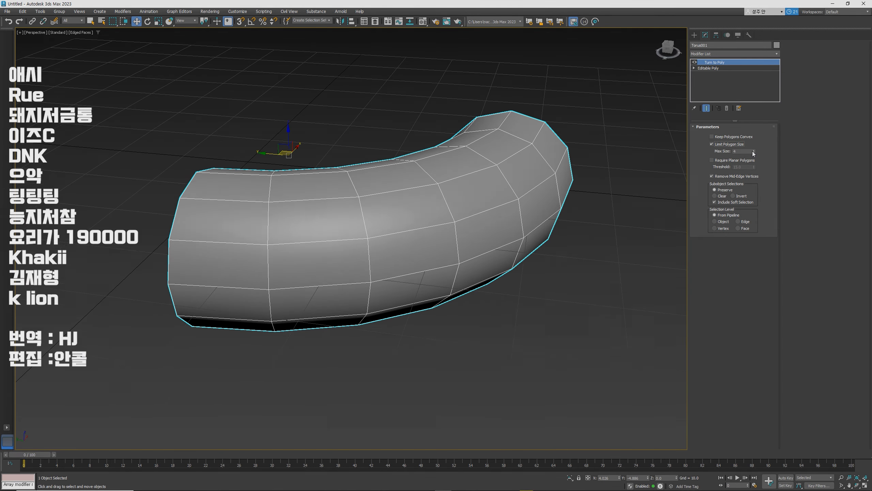